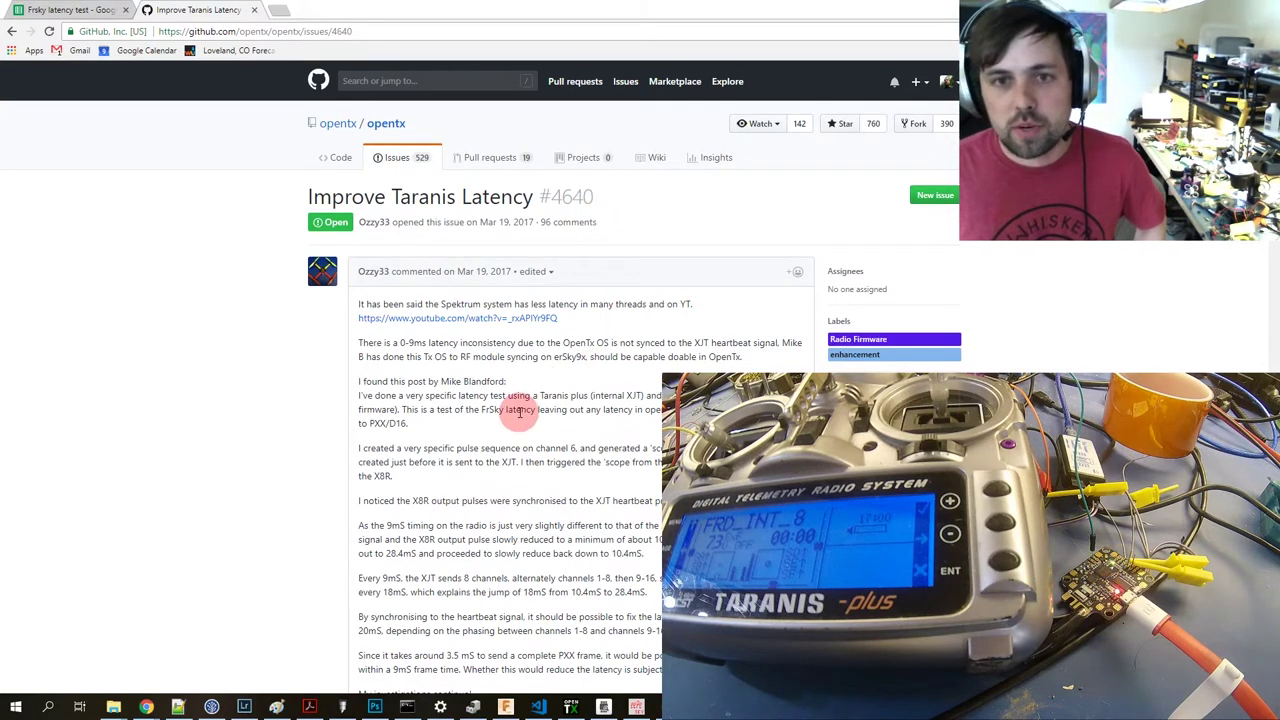
Step: Read issue #4640's comment thread from the top down to the late-April timer-syncing replies
{"action": "scroll", "coordinate": [560, 400], "scroll_direction": "down", "scroll_amount": 15}
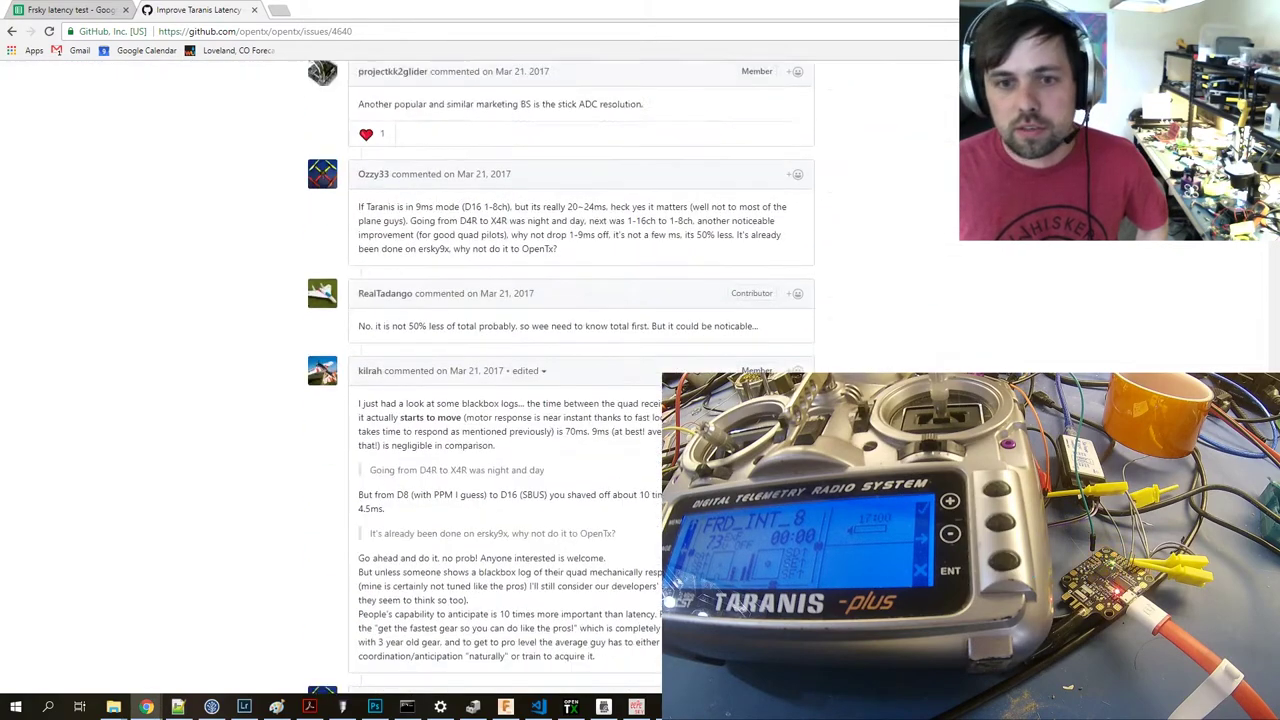
{"action": "key", "text": "Home"}
{"action": "scroll", "coordinate": [560, 400], "scroll_direction": "down", "scroll_amount": 10}
{"action": "scroll", "coordinate": [560, 400], "scroll_direction": "down", "scroll_amount": 1}
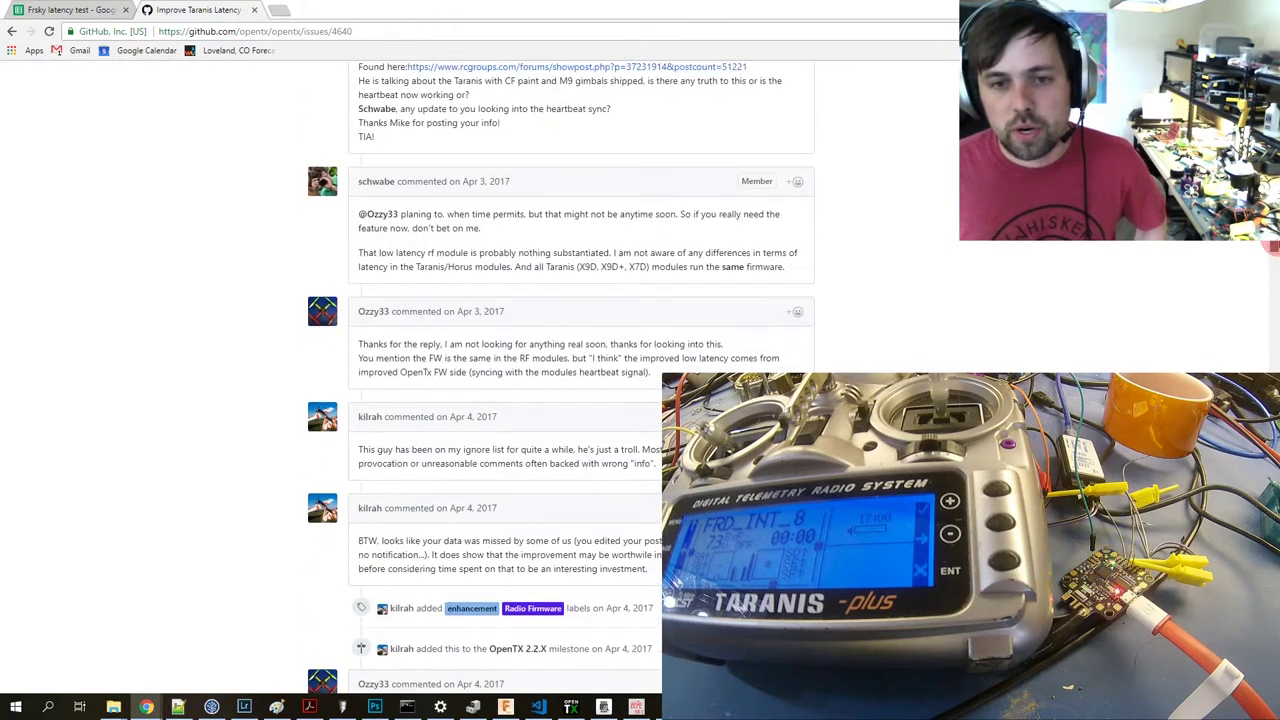
{"action": "scroll", "coordinate": [575, 401], "scroll_direction": "down", "scroll_amount": 4}
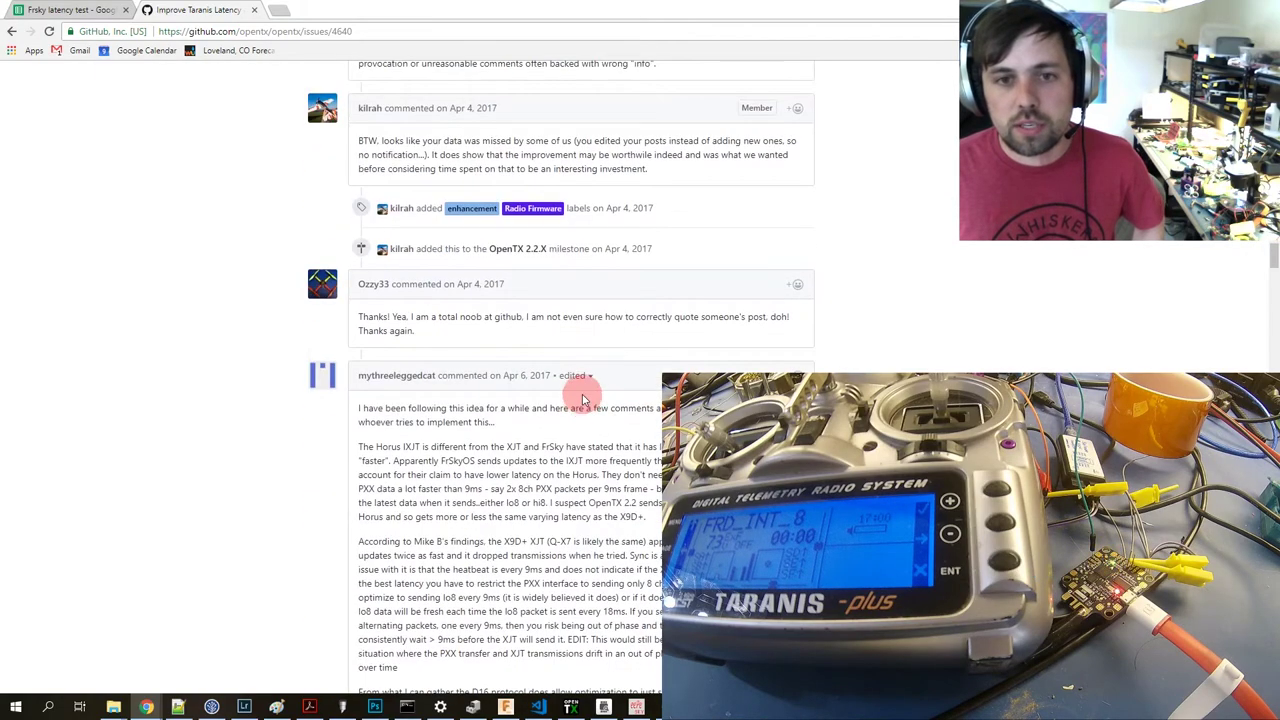
{"action": "scroll", "coordinate": [580, 400], "scroll_direction": "down", "scroll_amount": 10}
{"action": "scroll", "coordinate": [576, 375], "scroll_direction": "down", "scroll_amount": 5}
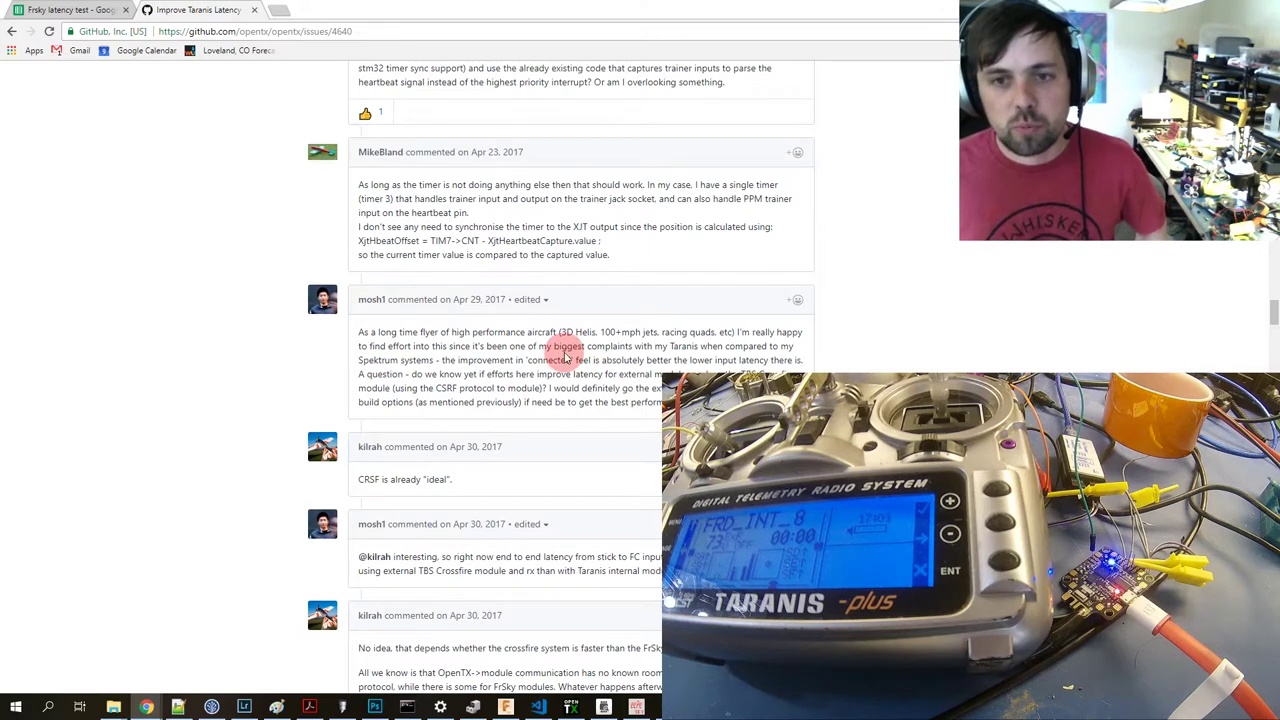
{"action": "scroll", "coordinate": [587, 308], "scroll_direction": "down", "scroll_amount": 10}
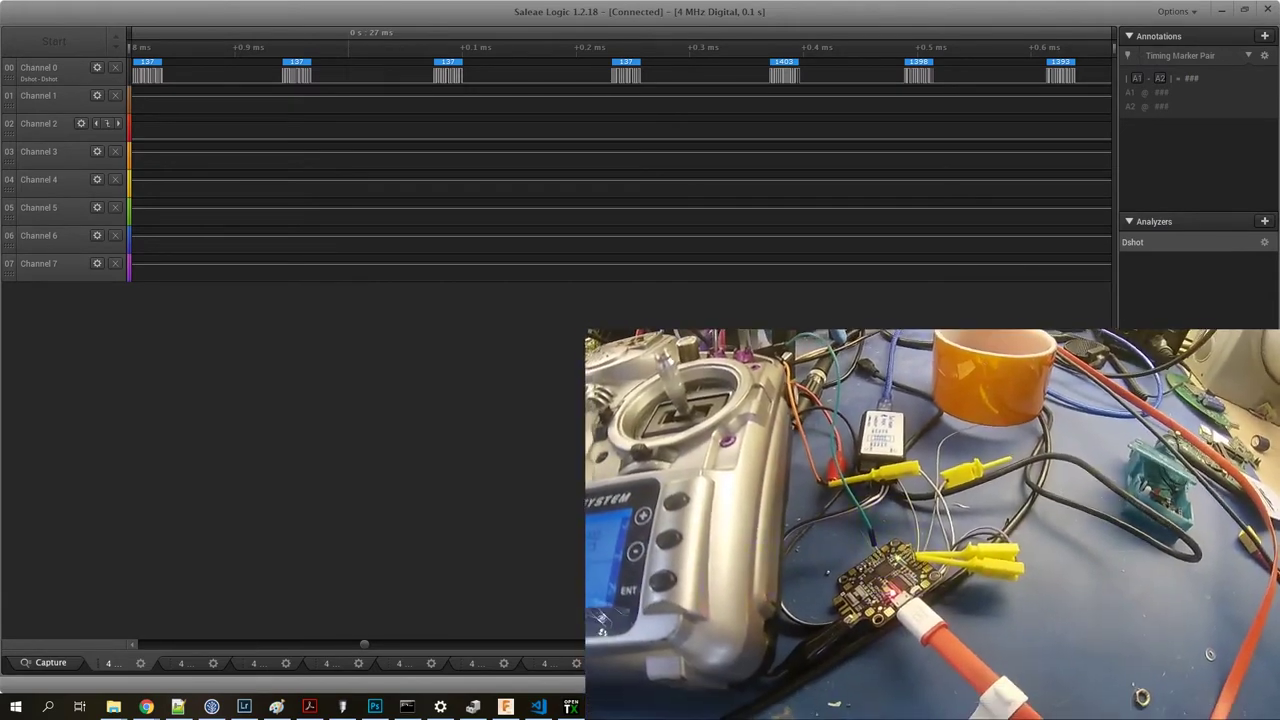
{"action": "left_click_drag", "start_coordinate": [657, 263], "coordinate": [637, 180]}
{"action": "scroll", "coordinate": [633, 183], "scroll_direction": "down", "scroll_amount": 4}
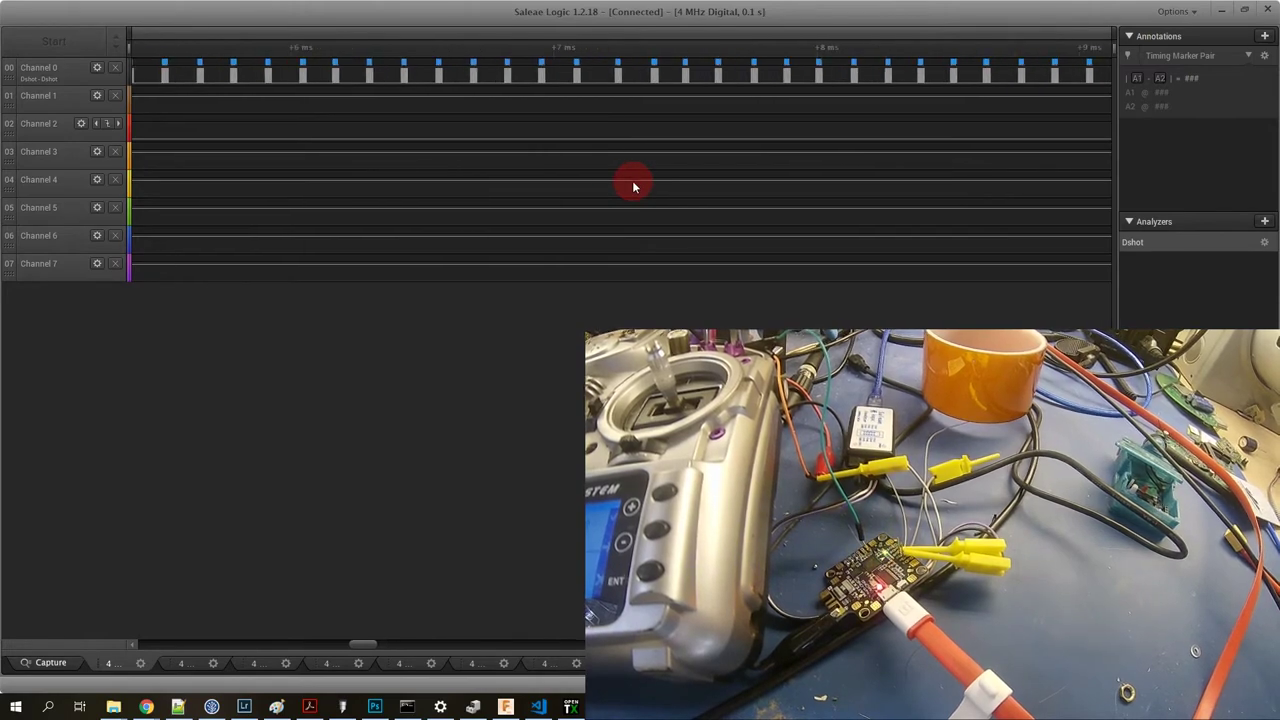
{"action": "scroll", "coordinate": [632, 180], "scroll_direction": "up", "scroll_amount": 4}
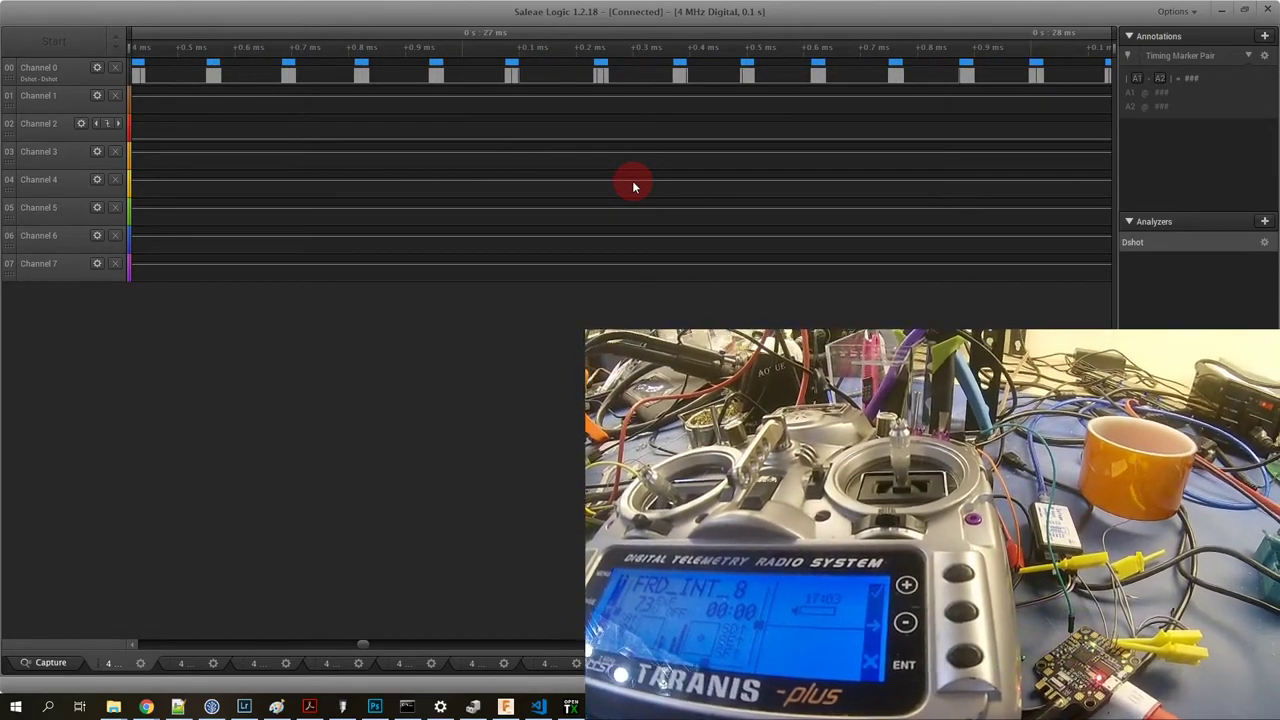
{"action": "left_click_drag", "start_coordinate": [576, 90], "coordinate": [657, 91]}
{"action": "scroll", "coordinate": [555, 91], "scroll_direction": "up", "scroll_amount": 2}
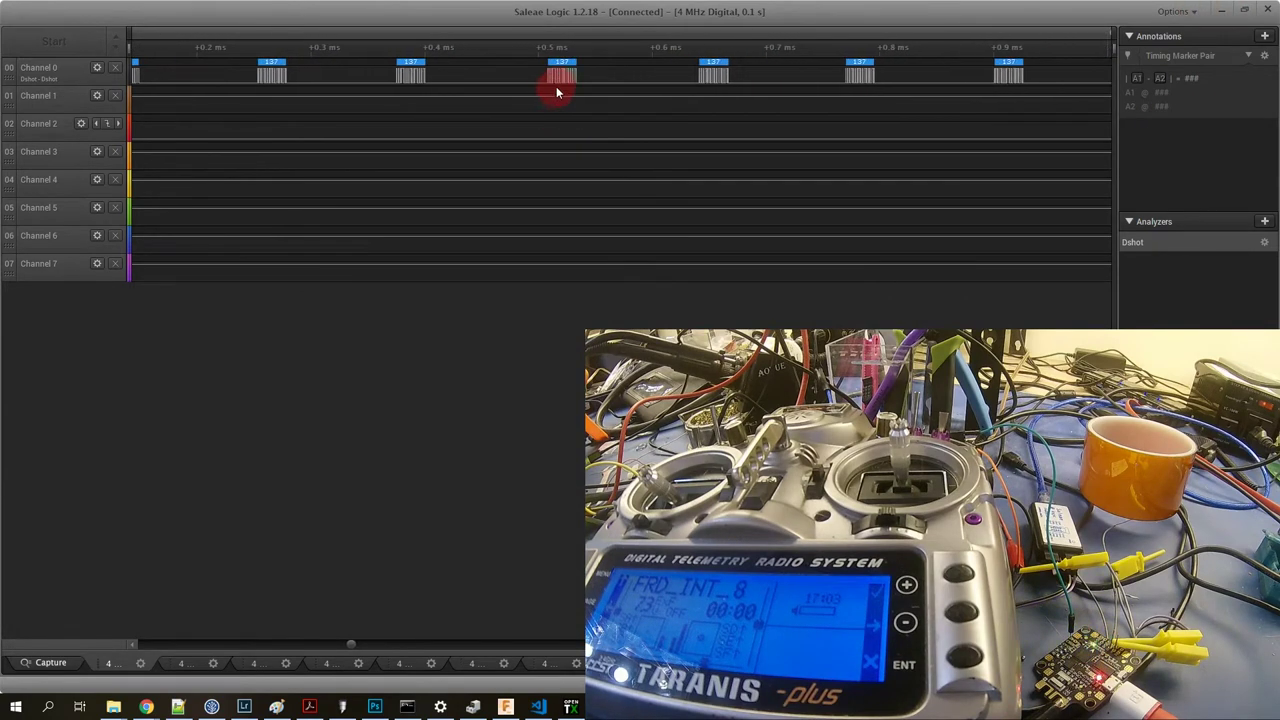
{"action": "left_click_drag", "start_coordinate": [816, 147], "coordinate": [627, 129]}
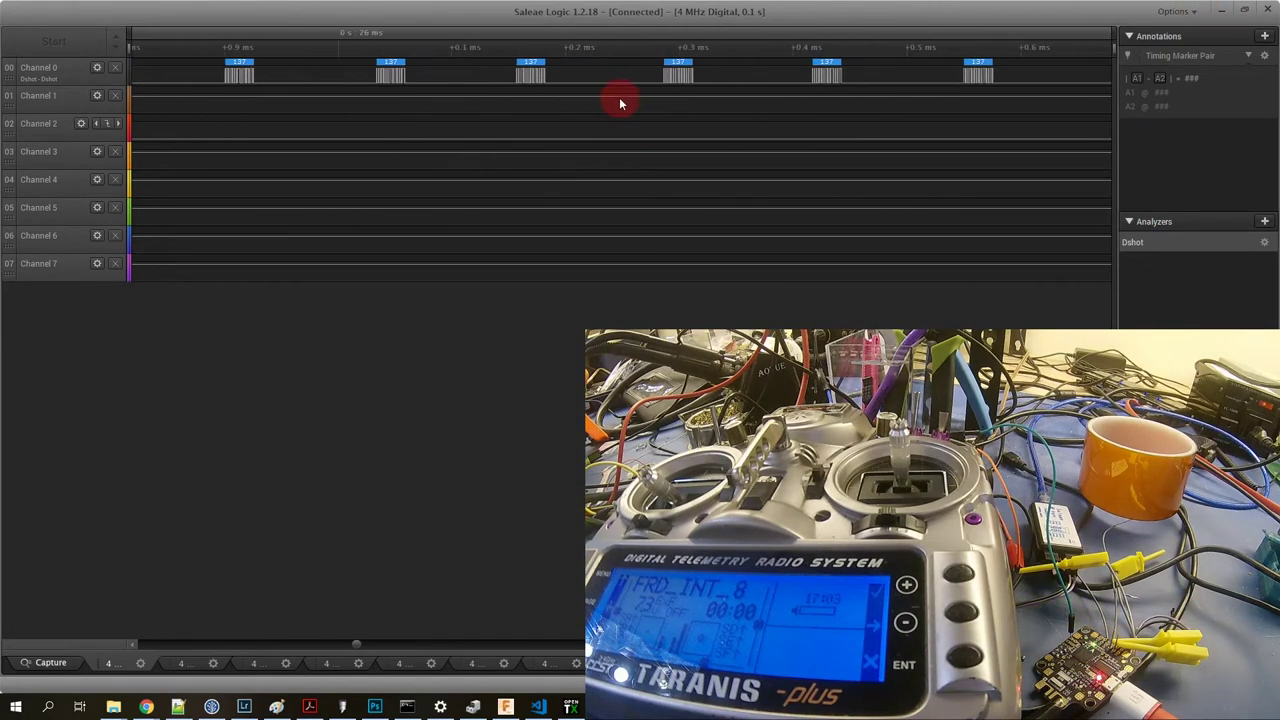
{"action": "scroll", "coordinate": [1012, 128], "scroll_direction": "right", "scroll_amount": 5}
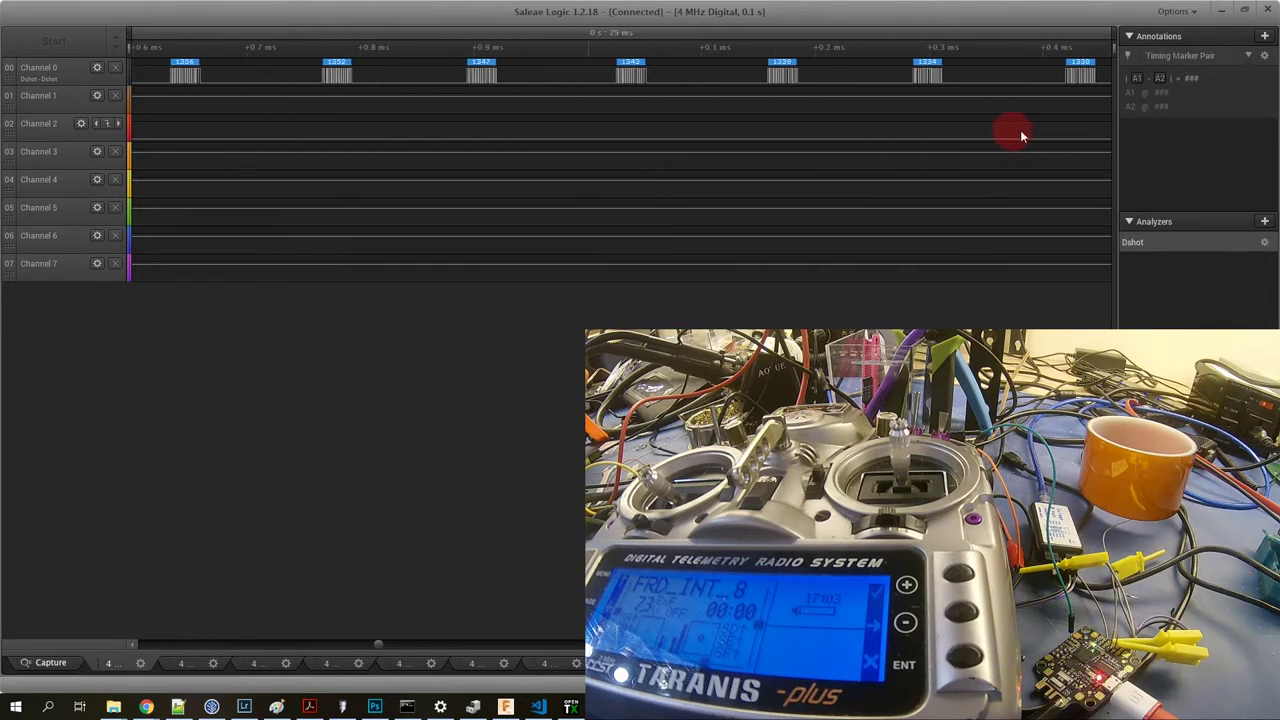
{"action": "scroll", "coordinate": [424, 168], "scroll_direction": "left", "scroll_amount": 5}
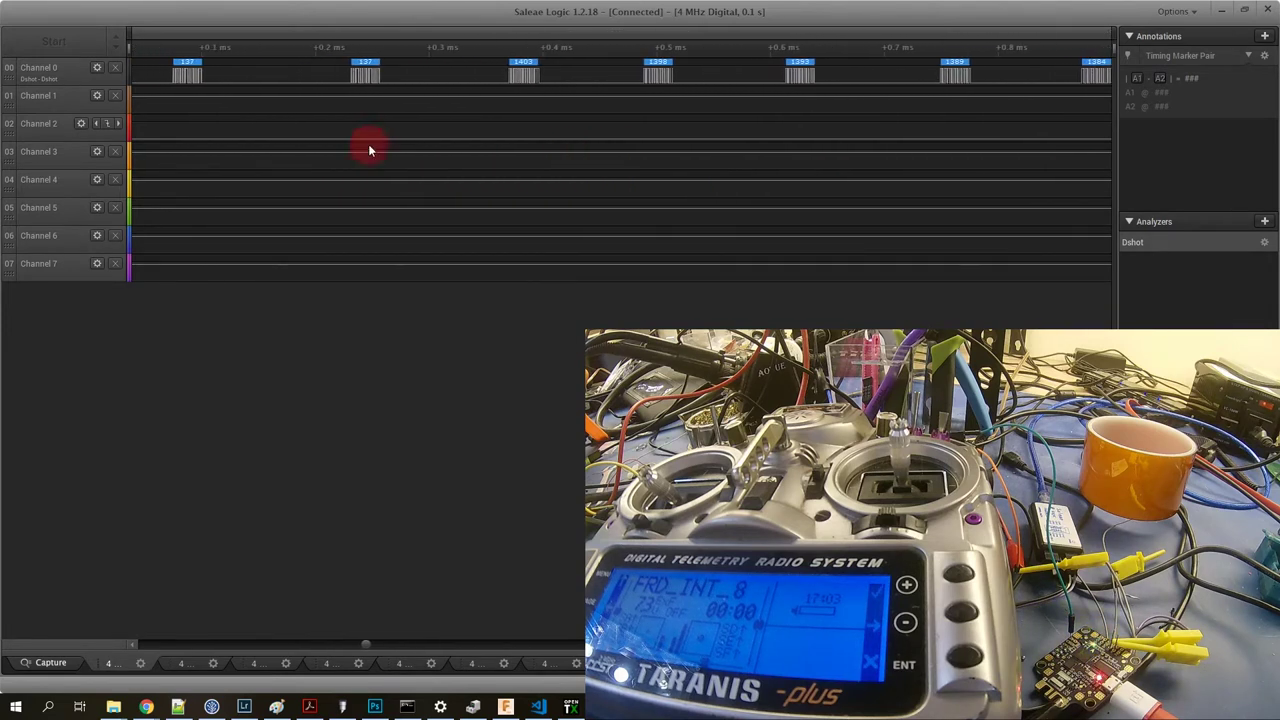
{"action": "scroll", "coordinate": [376, 150], "scroll_direction": "left", "scroll_amount": 3}
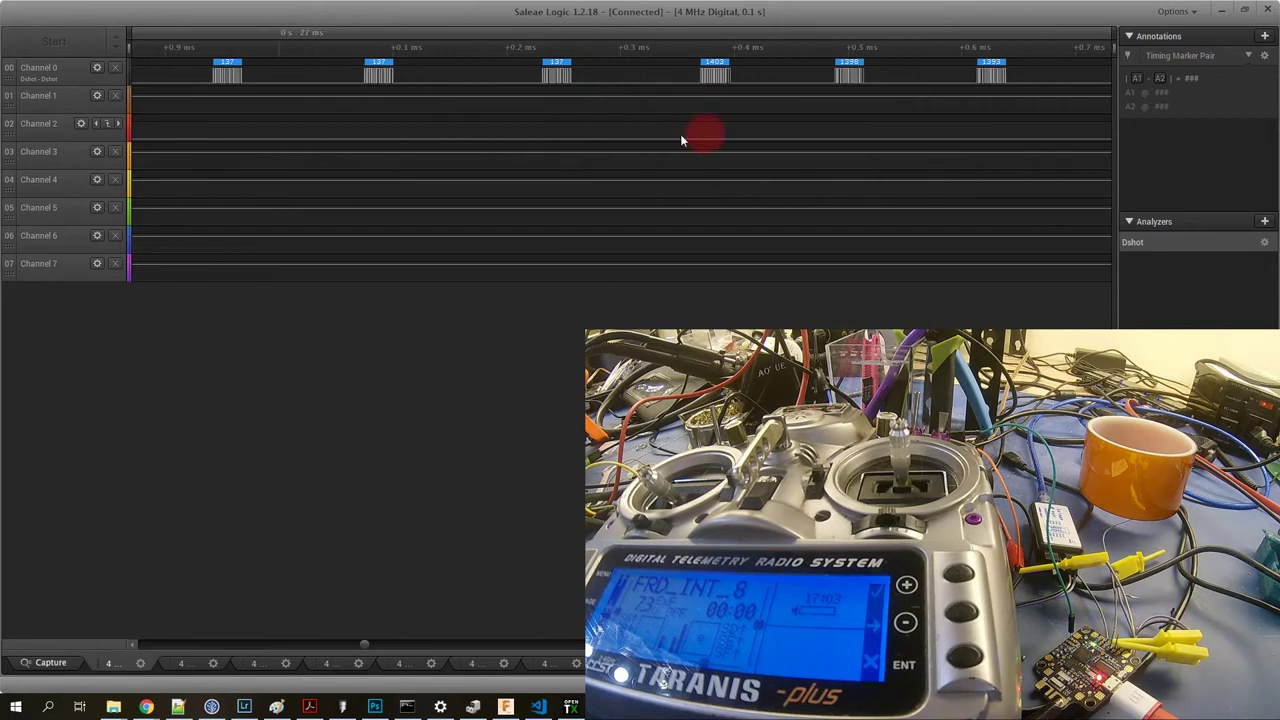
{"action": "scroll", "coordinate": [655, 140], "scroll_direction": "right", "scroll_amount": 2}
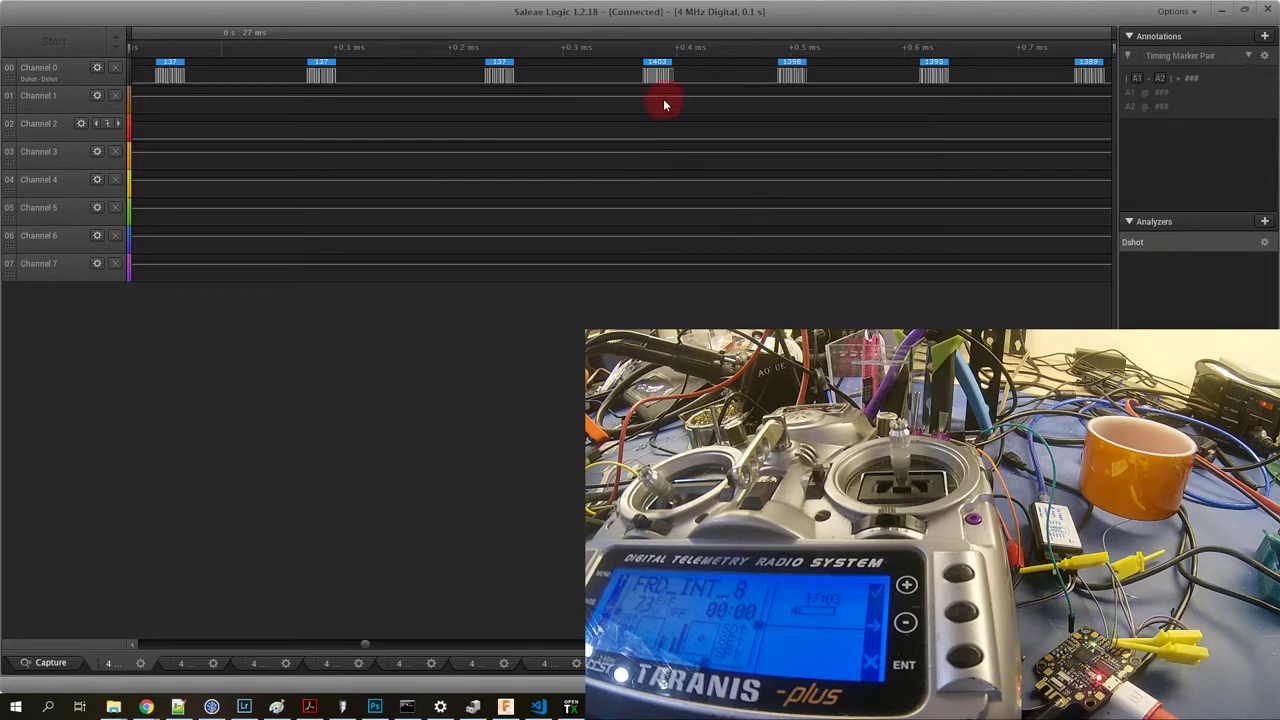
Step: Review Channel 0's decoded DShot values (137, 1403), then bring VS Code's LatencyTest.py forward
{"action": "scroll", "coordinate": [594, 118], "scroll_direction": "down", "scroll_amount": 2}
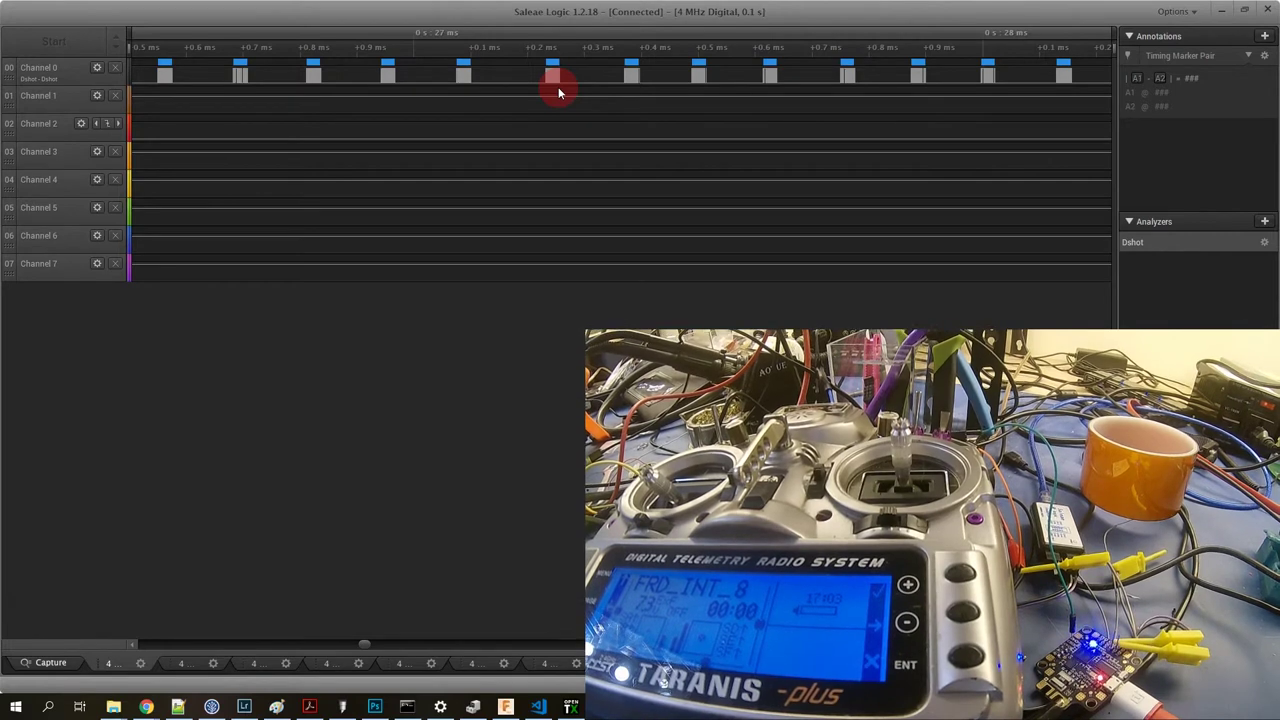
{"action": "scroll", "coordinate": [481, 110], "scroll_direction": "up", "scroll_amount": 3}
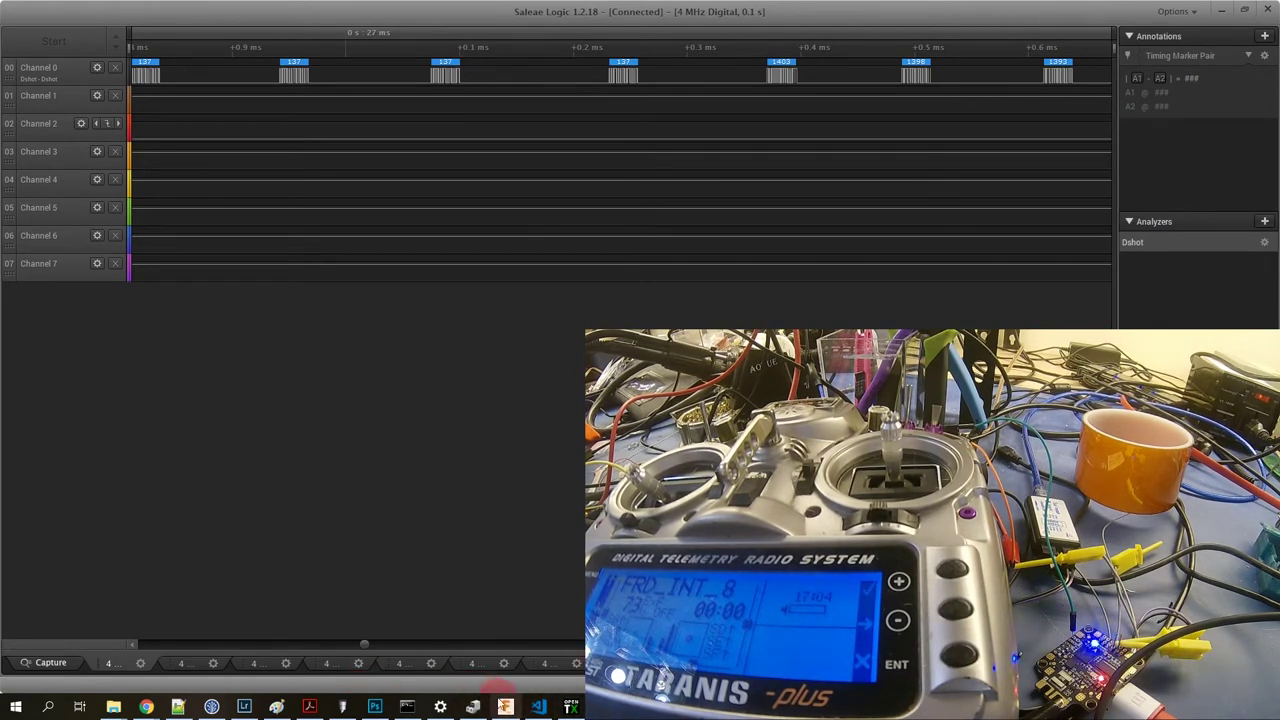
{"action": "left_click", "coordinate": [540, 706]}
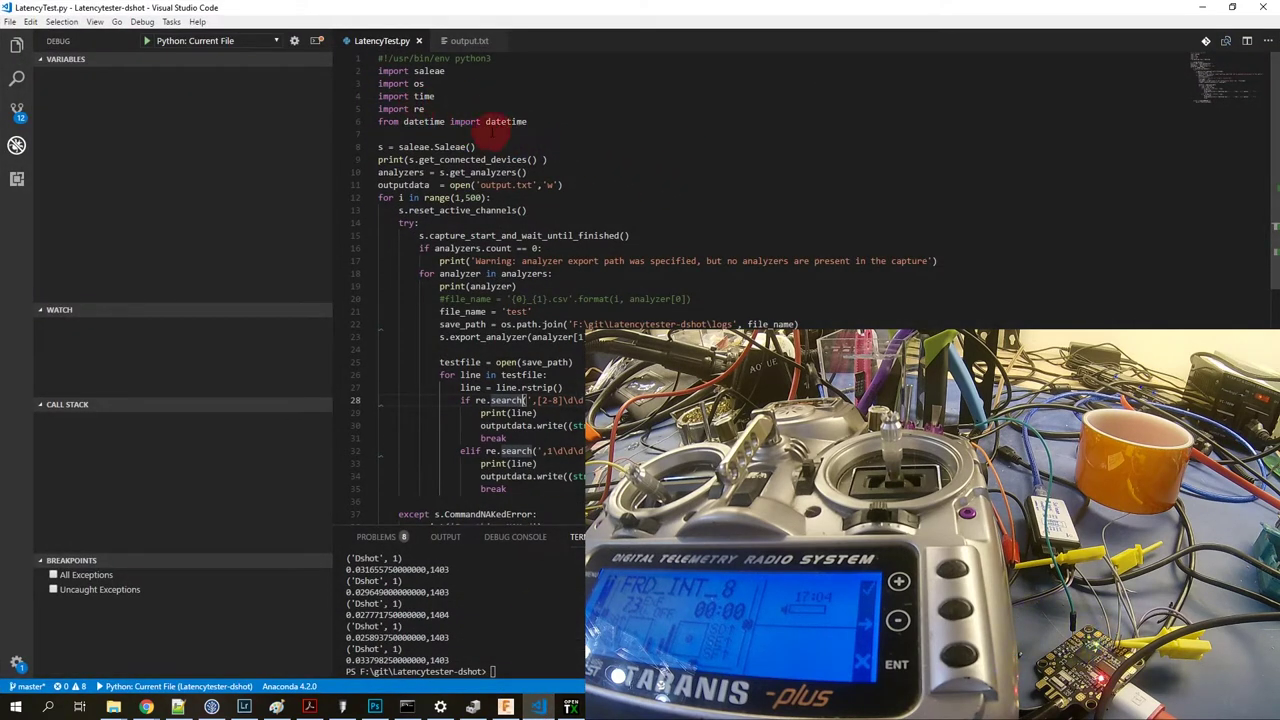
{"action": "scroll", "coordinate": [488, 190], "scroll_direction": "down", "scroll_amount": 3}
{"action": "scroll", "coordinate": [500, 250], "scroll_direction": "up", "scroll_amount": 3}
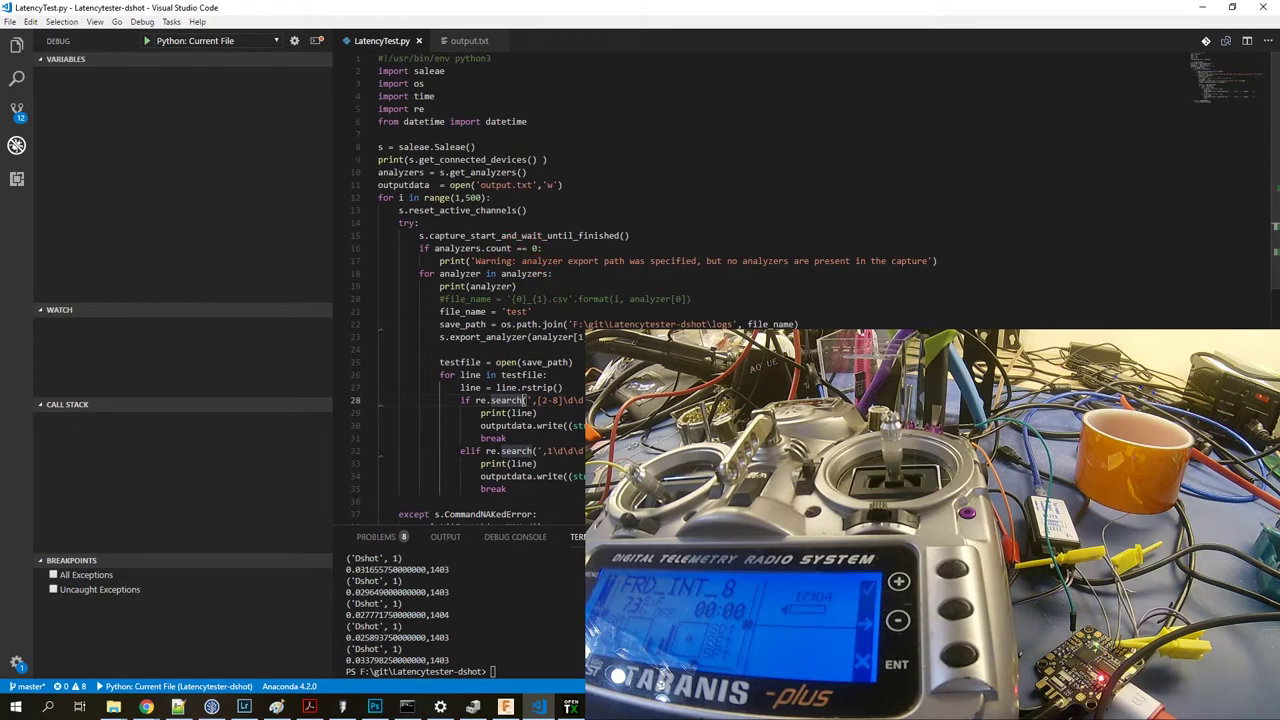
Step: Minimize the Saleae Logic capture window to reveal the Frsky latency test summary charts
{"action": "key", "text": "alt+Tab"}
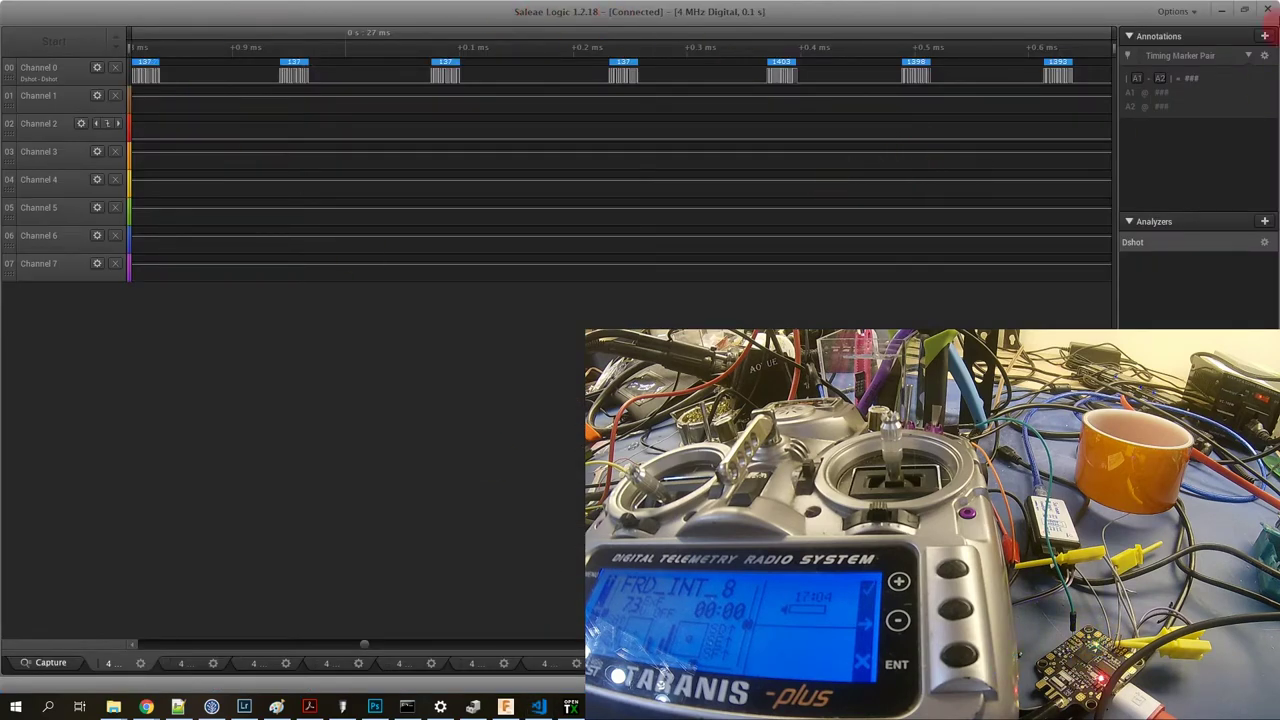
{"action": "left_click", "coordinate": [1221, 11]}
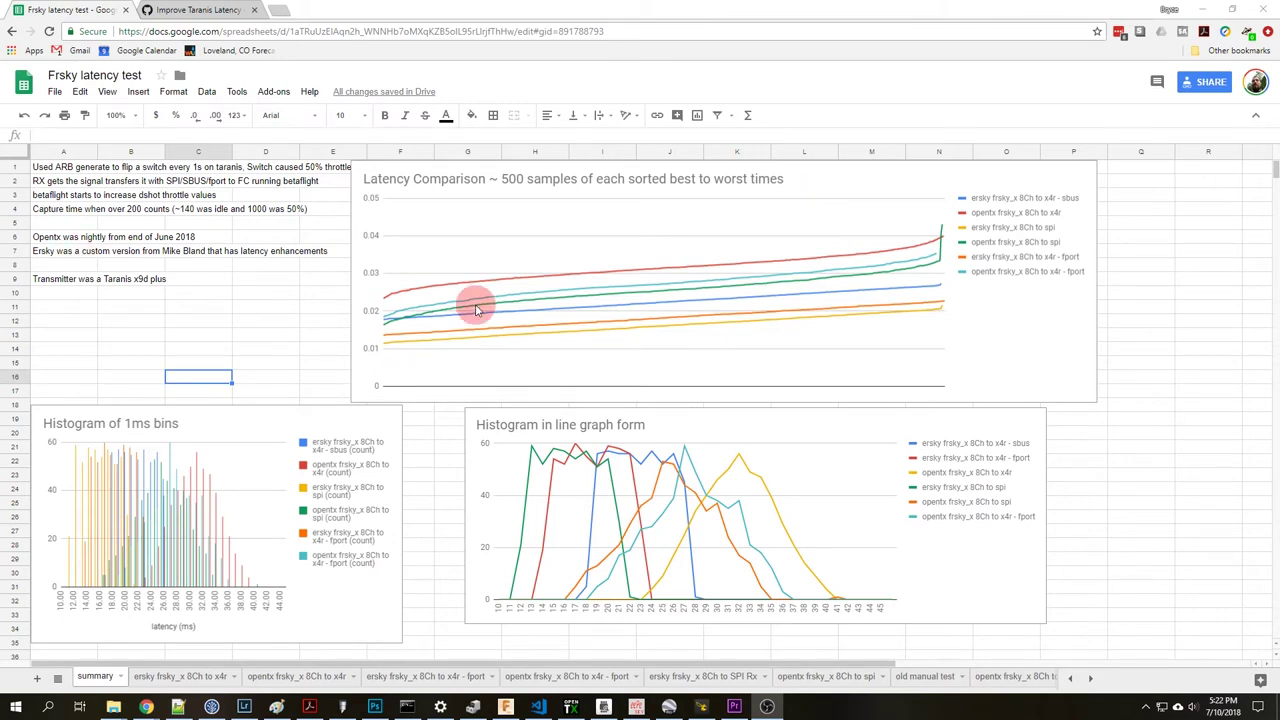
{"action": "left_click", "coordinate": [333, 336]}
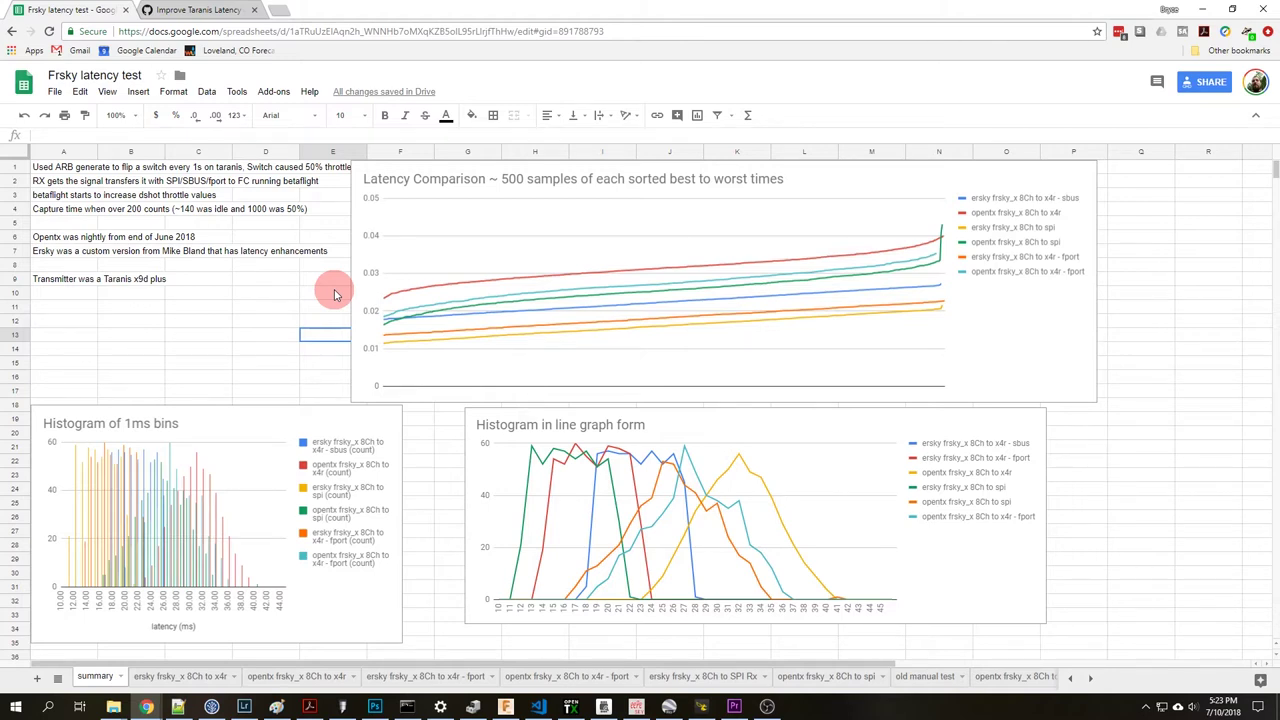
{"action": "left_click", "coordinate": [112, 319]}
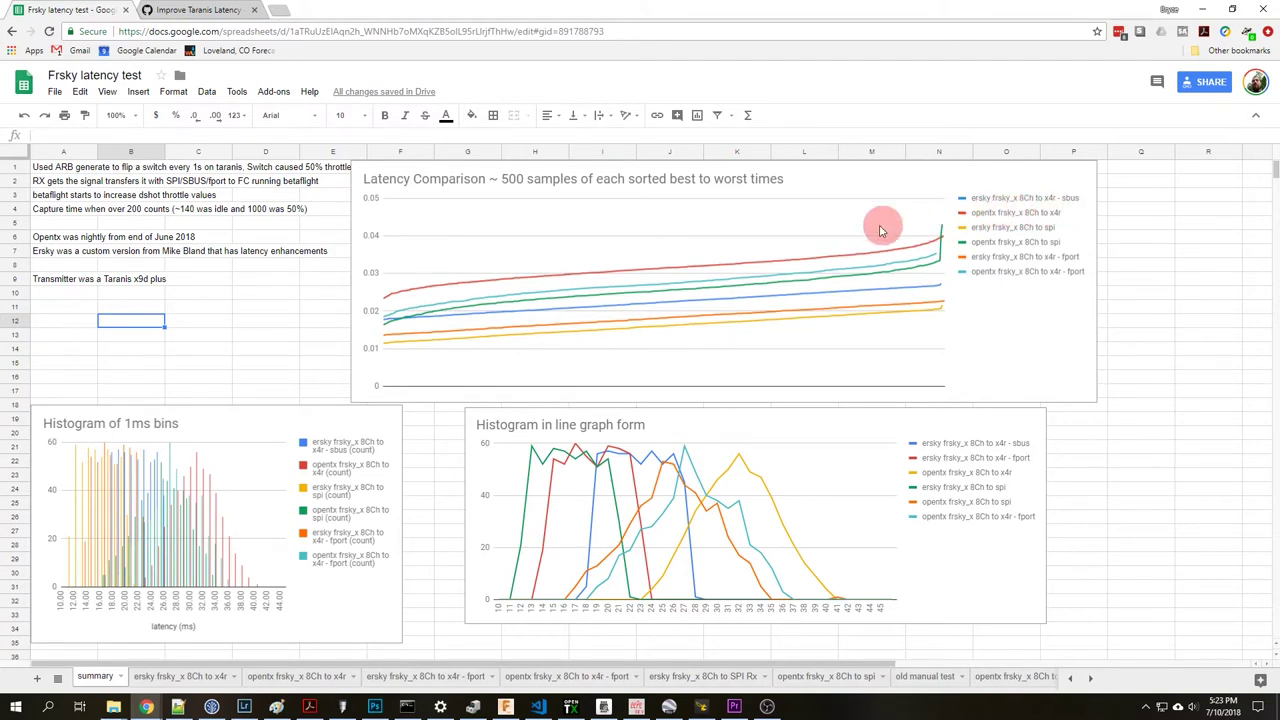
{"action": "left_click", "coordinate": [428, 293]}
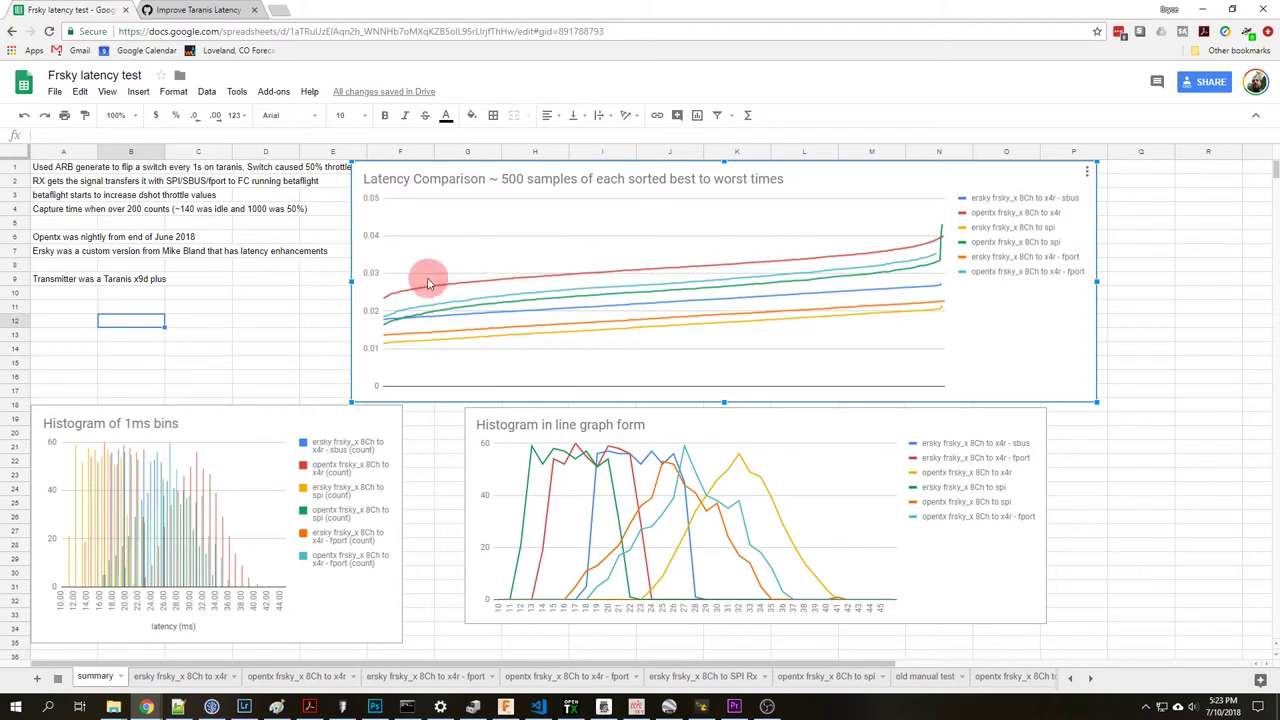
{"action": "mouse_move", "coordinate": [391, 300]}
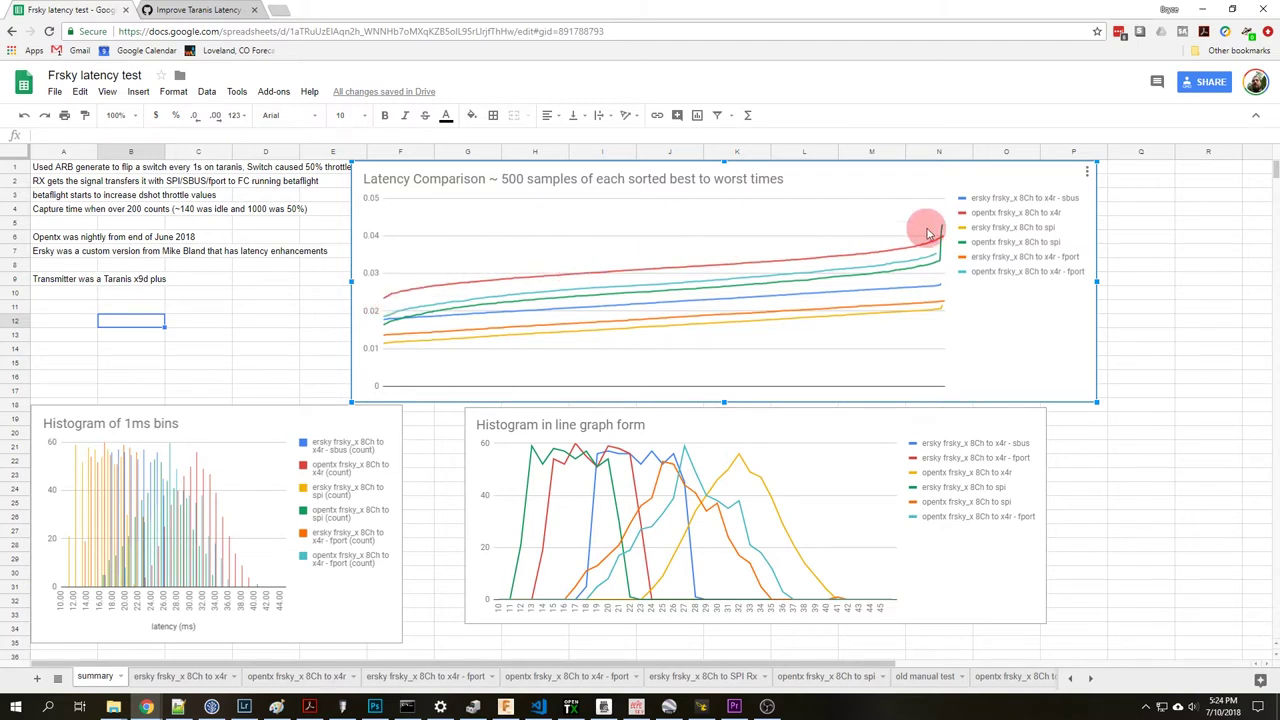
{"action": "mouse_move", "coordinate": [945, 242]}
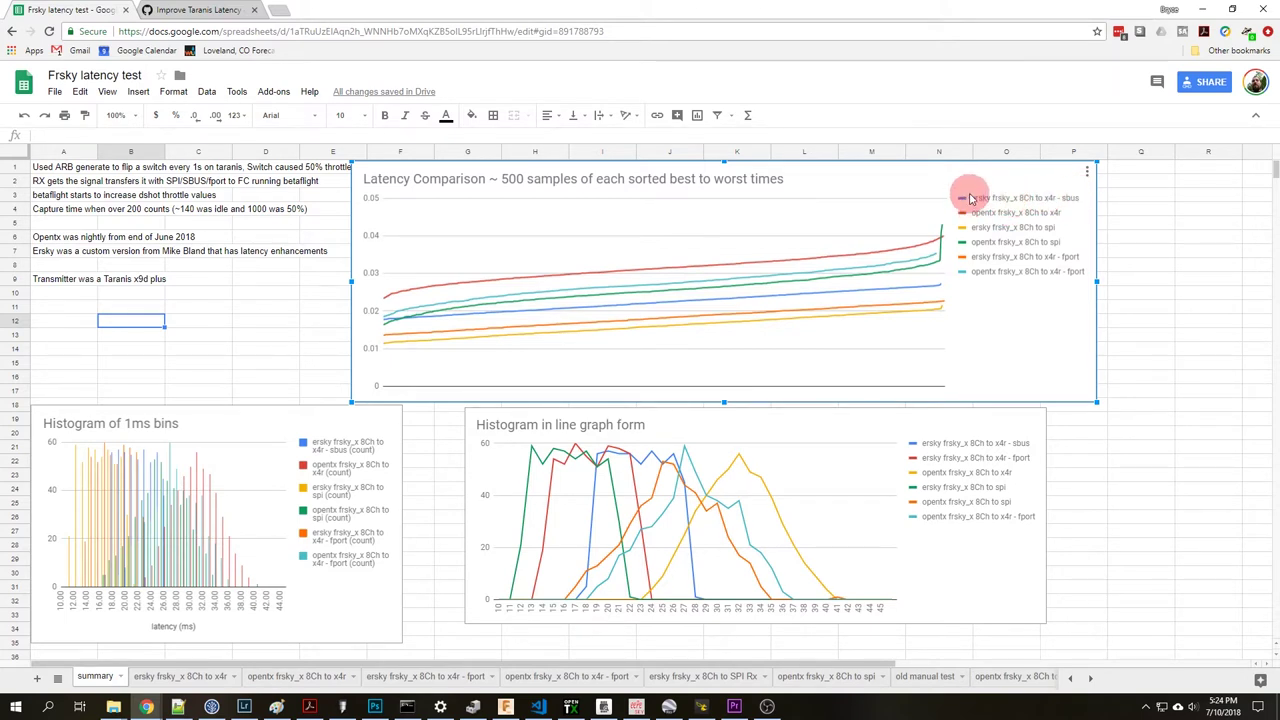
{"action": "mouse_move", "coordinate": [920, 279]}
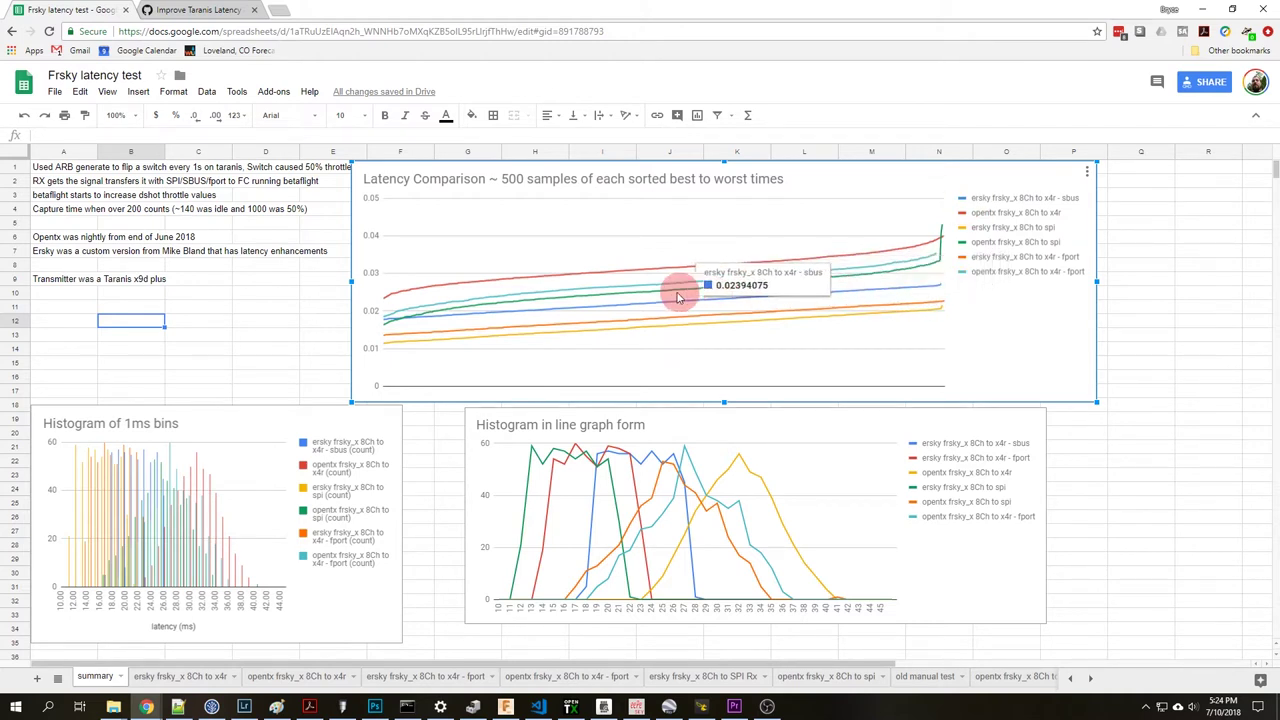
{"action": "mouse_move", "coordinate": [470, 317]}
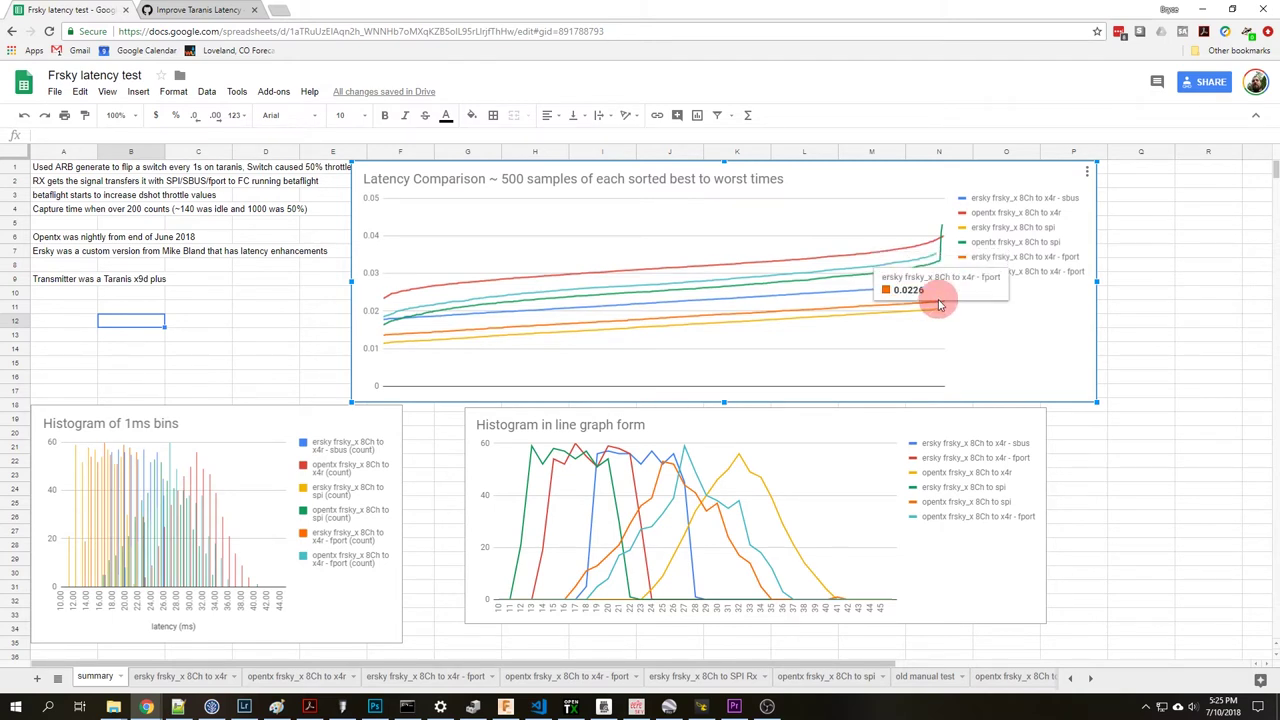
{"action": "mouse_move", "coordinate": [610, 310]}
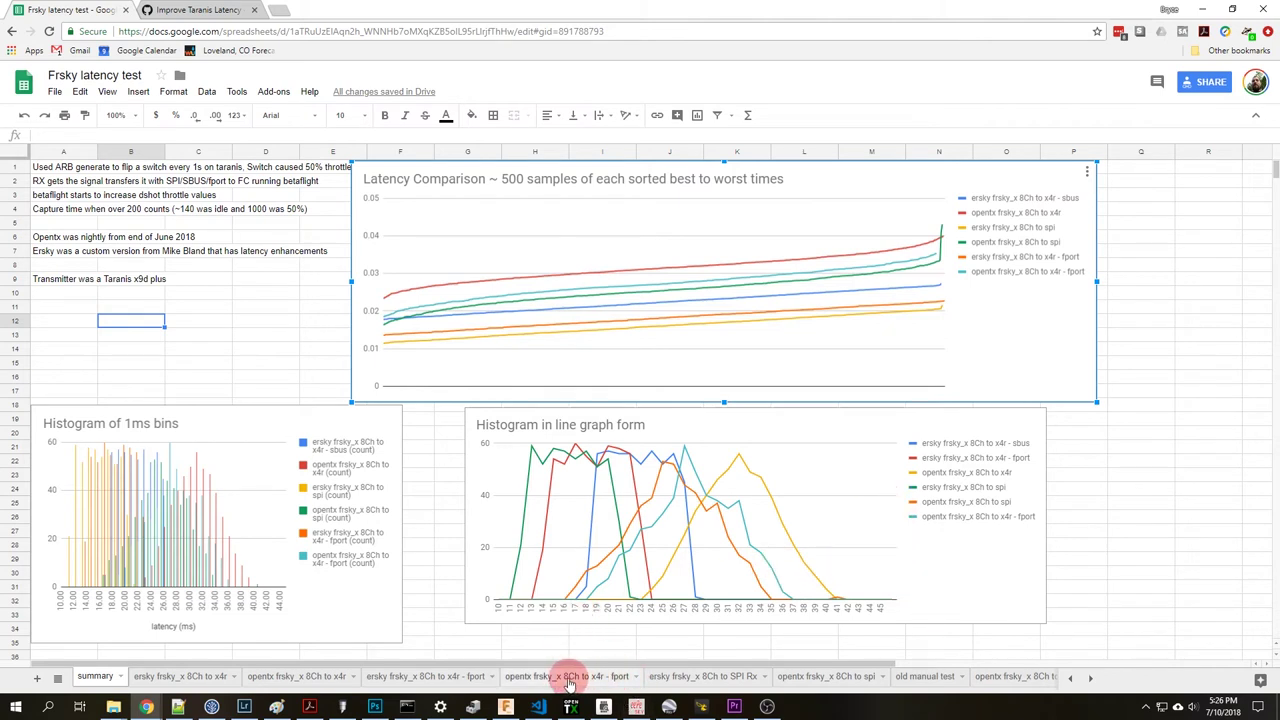
Step: Show the 'ersky frsky_x 8Ch to x4r - fport' sheet with its rx latency and best-to-worst charts
{"action": "left_click", "coordinate": [449, 684]}
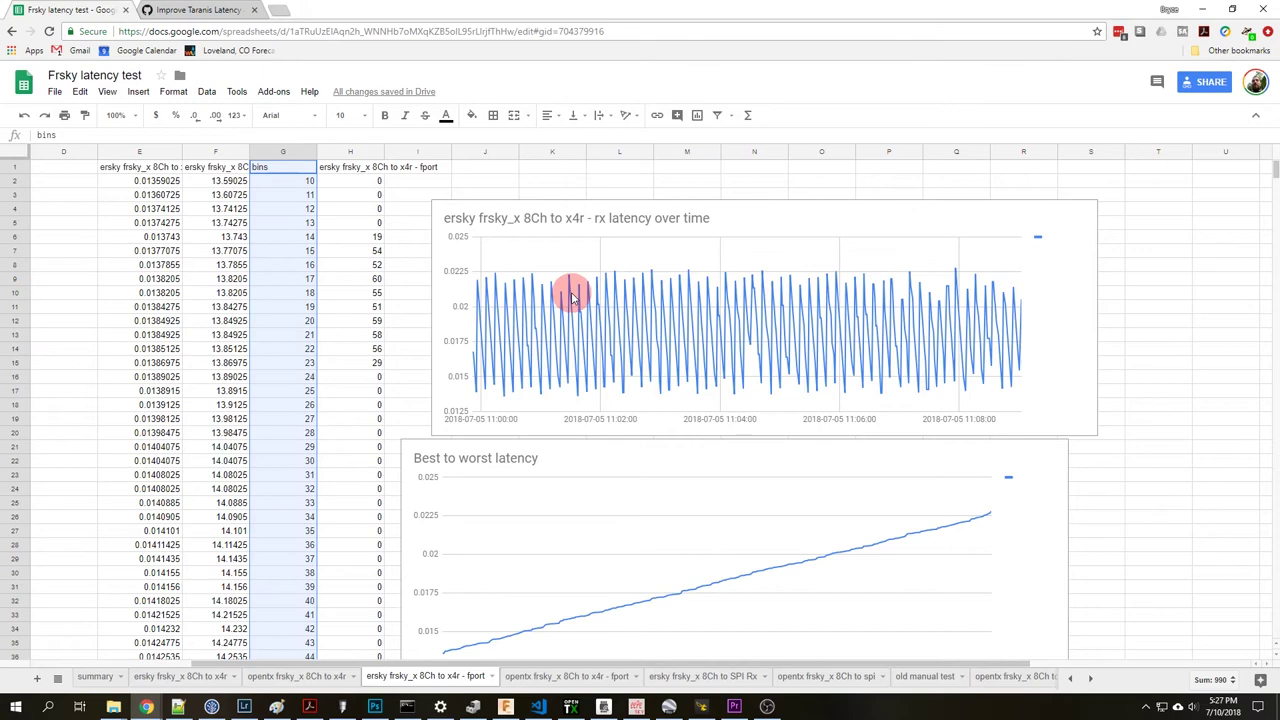
Step: Show the 'opentx frsky_x 8Ch to x4r - fport' sheet's sawtooth latency-over-time chart (about 0.02–0.035 s)
{"action": "left_click", "coordinate": [549, 680]}
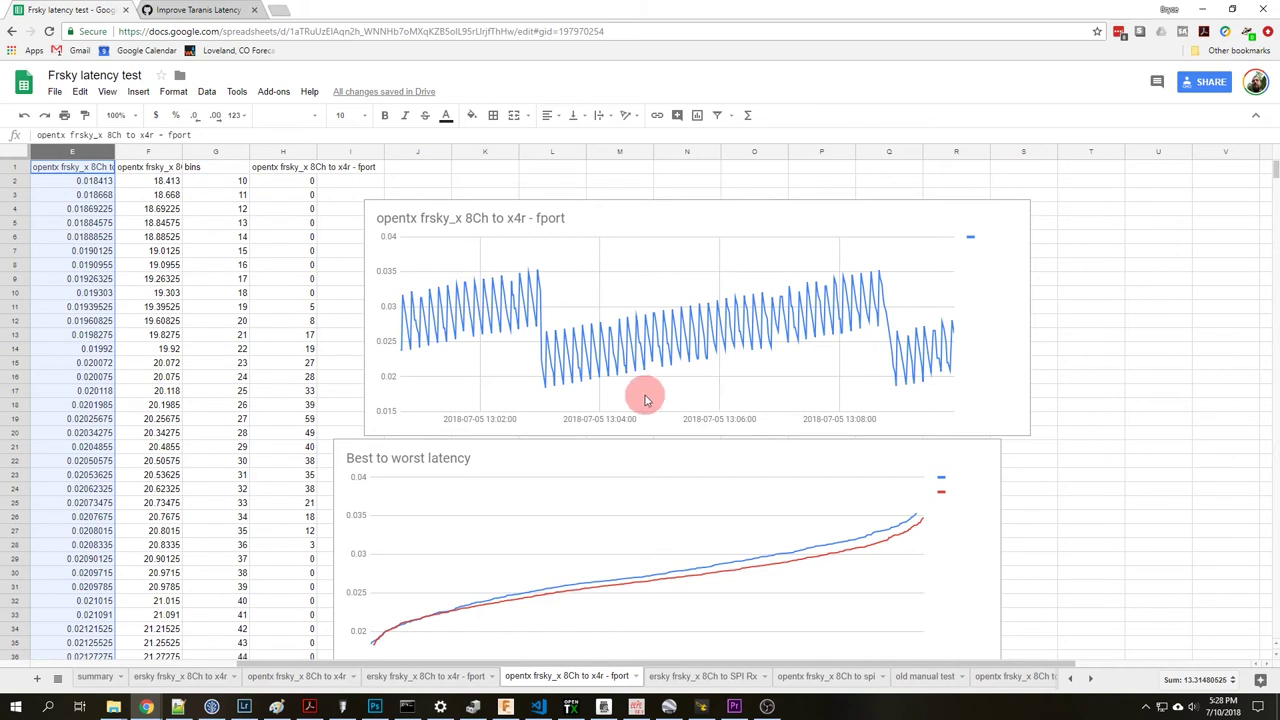
Step: Return to the 'ersky frsky_x 8Ch to x4r - fport' sheet, latency about 0.015–0.0225 s
{"action": "left_click", "coordinate": [445, 677]}
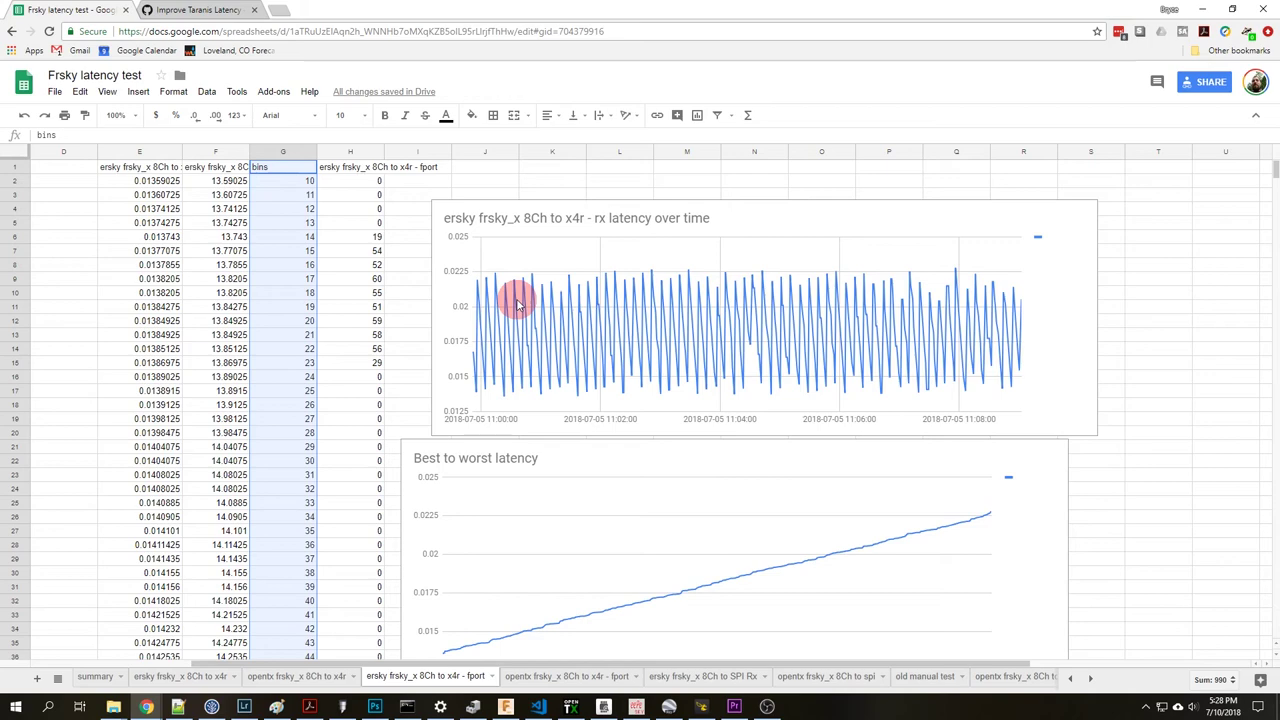
Step: Bring back the summary sheet's Latency Comparison chart and two histograms of six configurations
{"action": "left_click", "coordinate": [95, 676]}
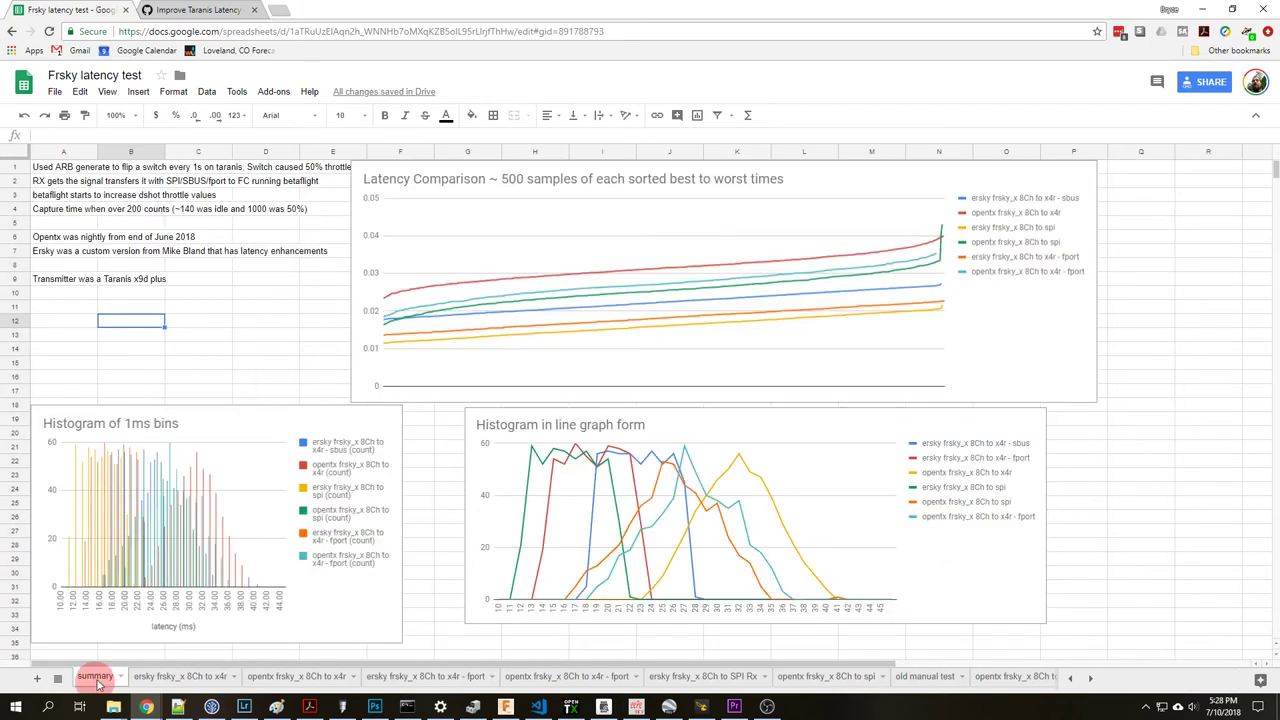